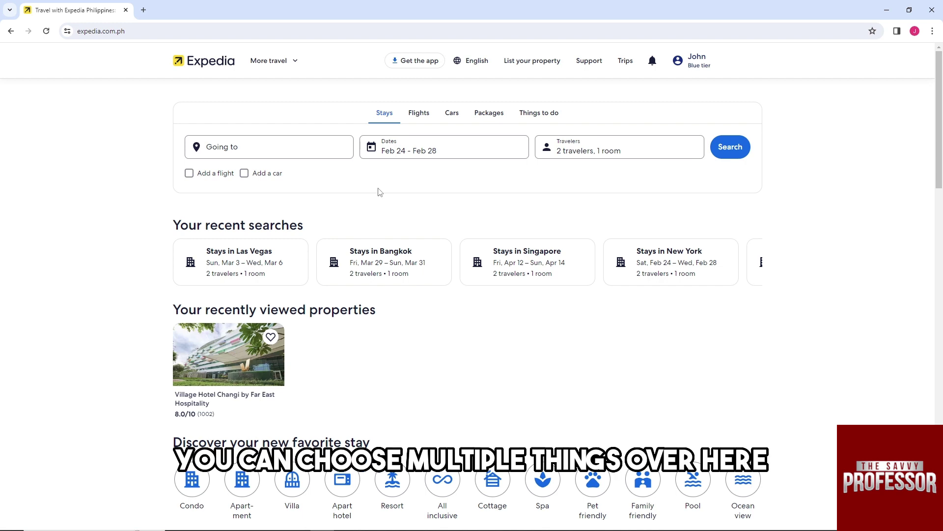
- Browse the Flights, Cars and Packages search tabs, then scroll to the suggested places to stay
click(419, 115)
click(452, 114)
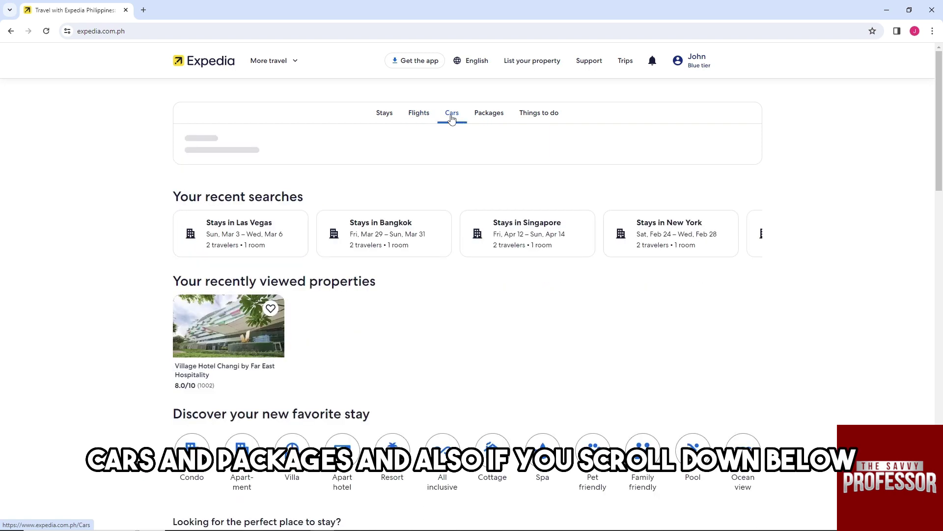
click(487, 118)
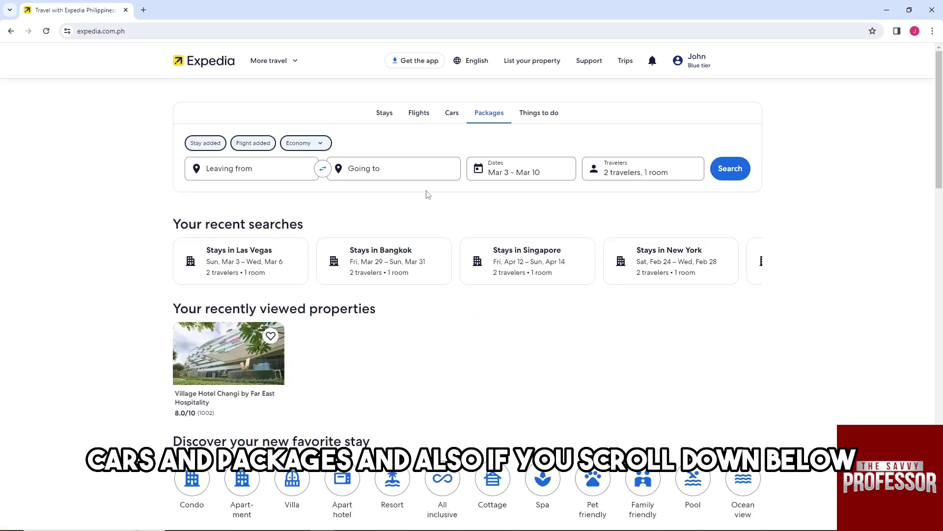
scroll(426, 195, down, 1)
scroll(425, 195, down, 2)
scroll(427, 194, down, 1)
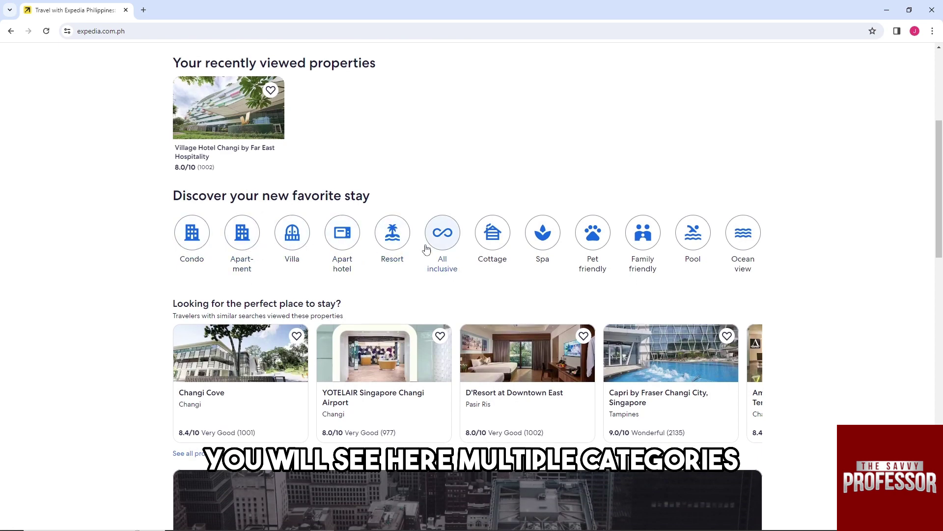
scroll(630, 246, down, 1)
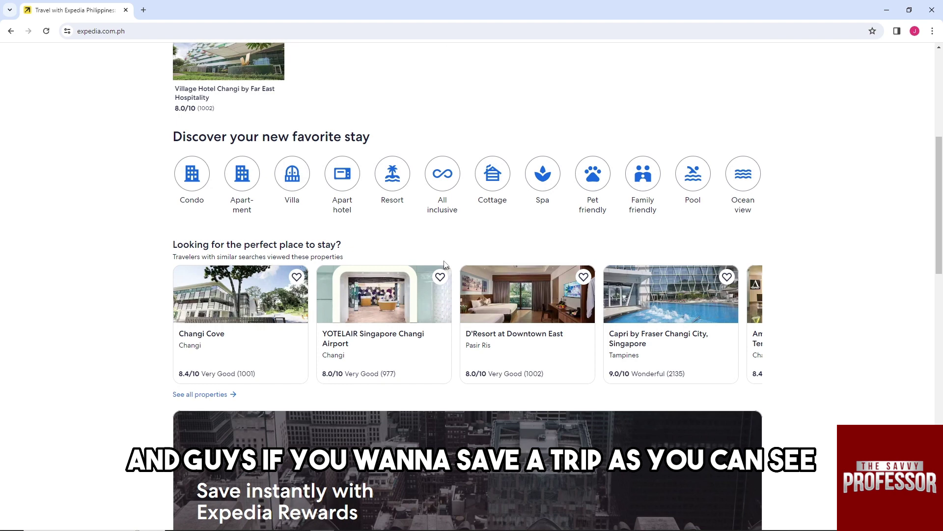
mouse_move(297, 336)
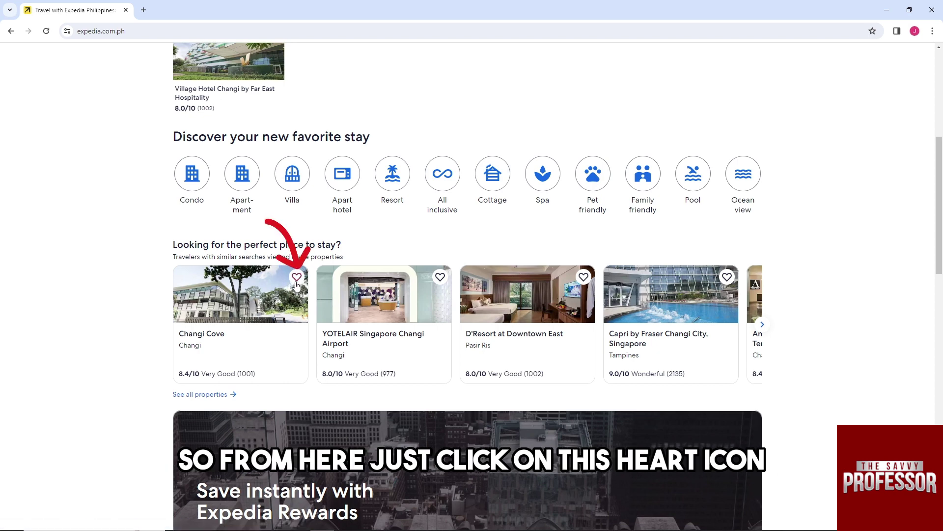
- Heart the Changi Cove card and save it to the trip 'john'
click(297, 278)
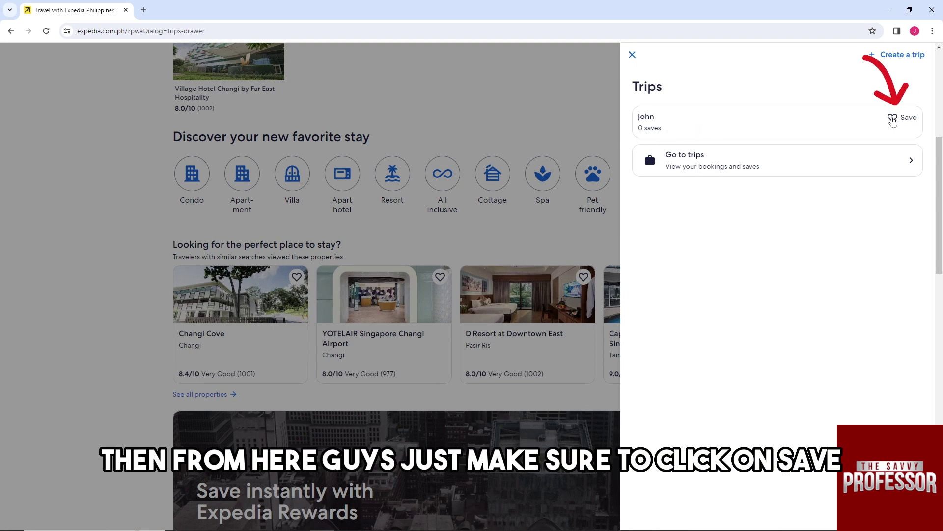
click(895, 118)
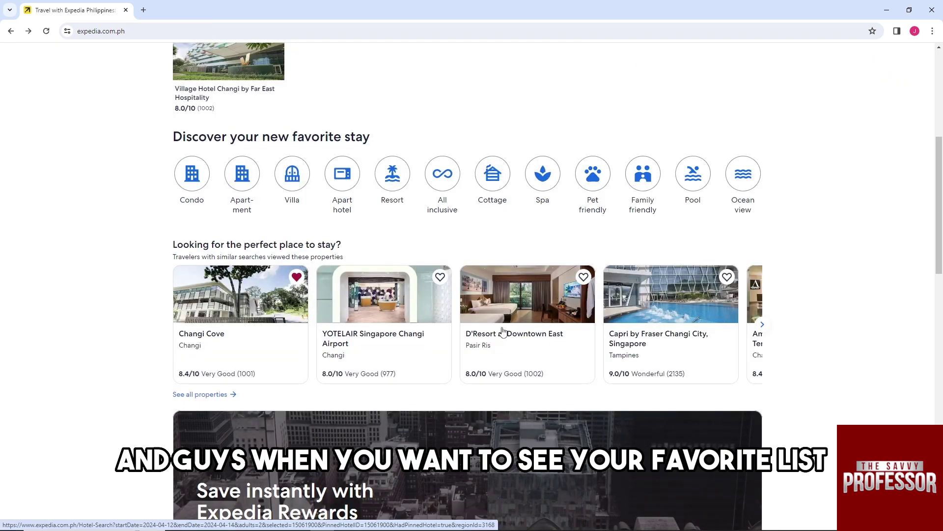
scroll(507, 338, up, 2)
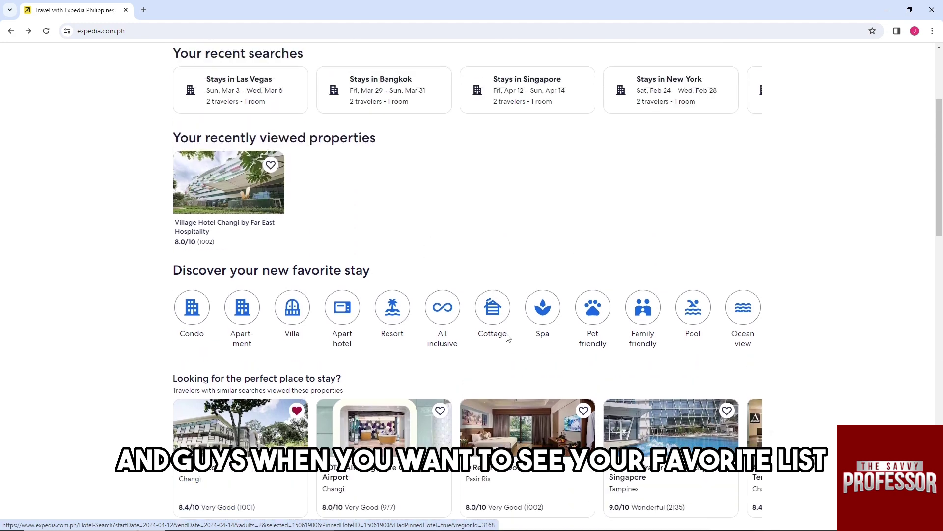
scroll(506, 338, up, 2)
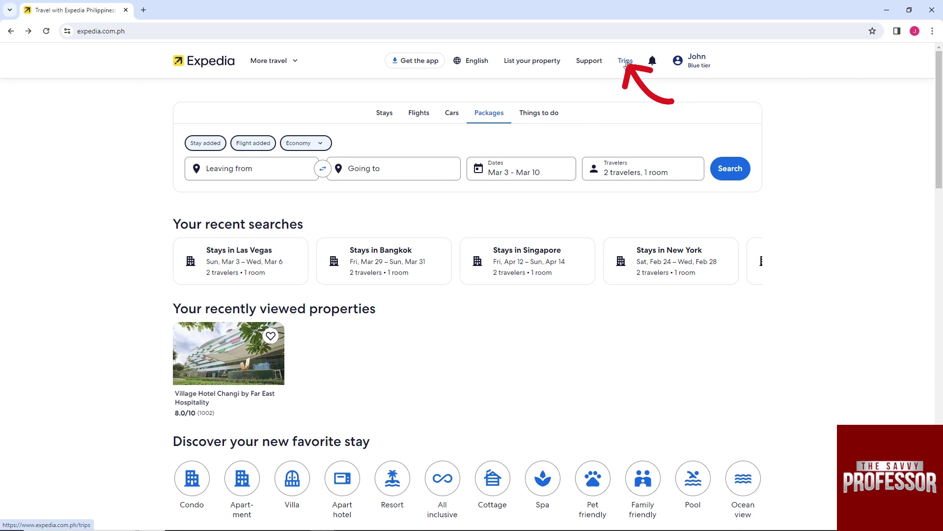
- Go to Trips and open the 'john' trip overview showing Changi Cove
click(625, 62)
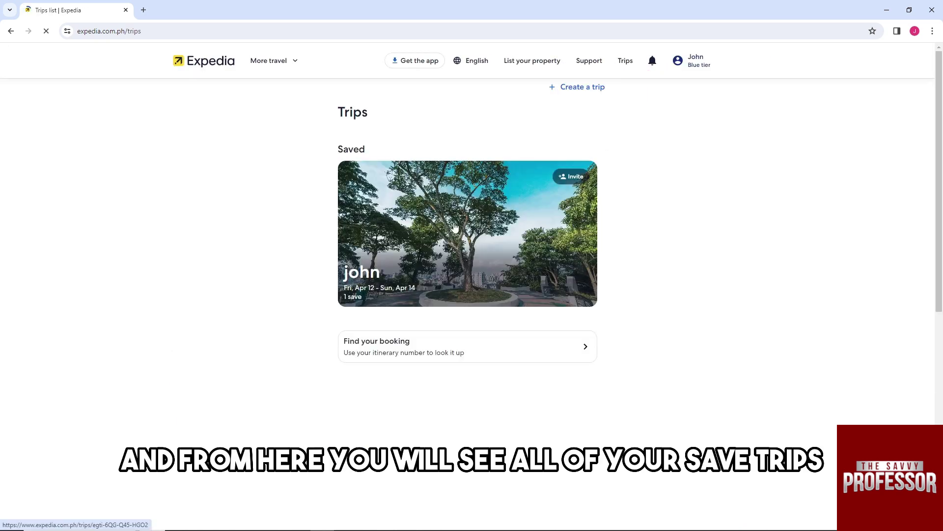
click(393, 225)
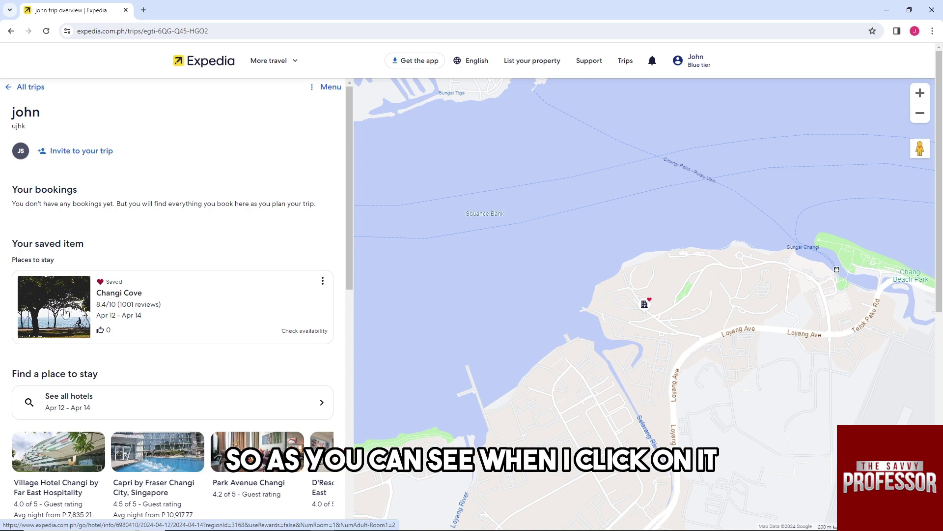
- Open the Changi Cove hotel page from the trip's saved item and browse it
click(65, 313)
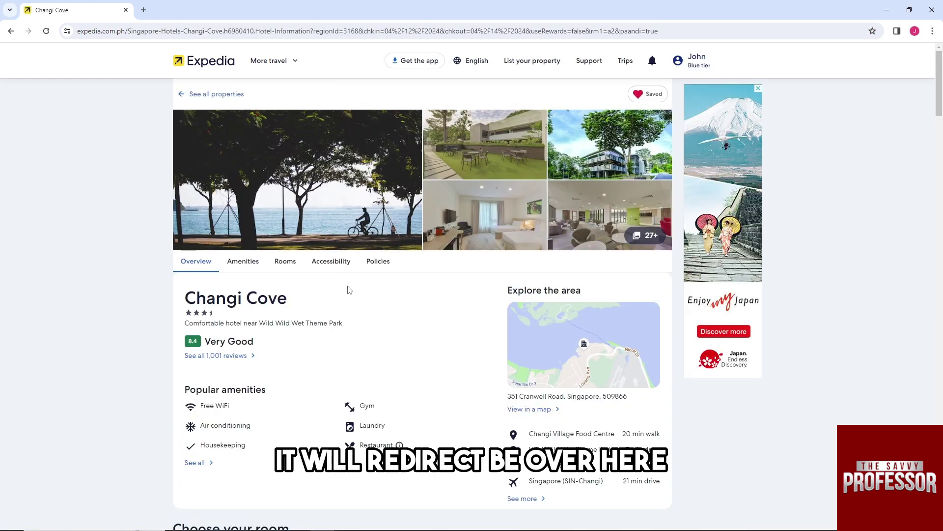
scroll(454, 331, down, 3)
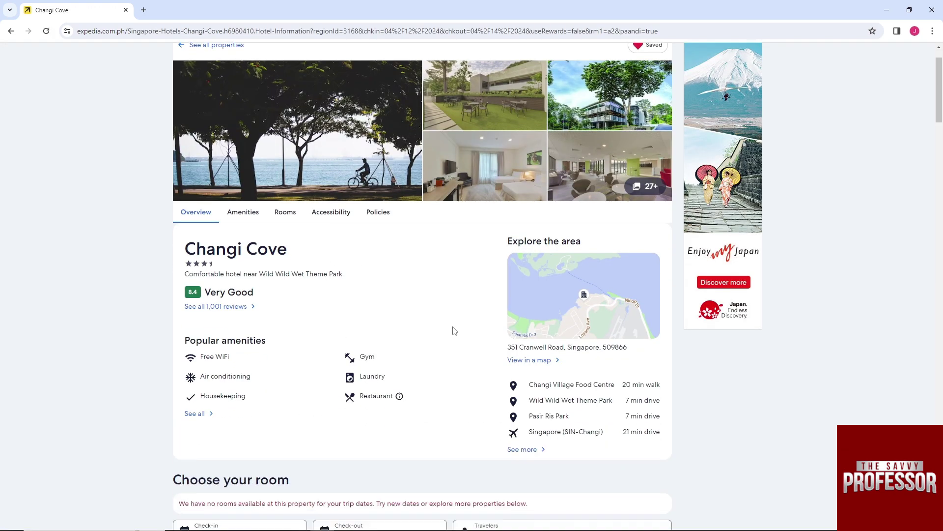
scroll(453, 331, down, 3)
scroll(453, 330, down, 2)
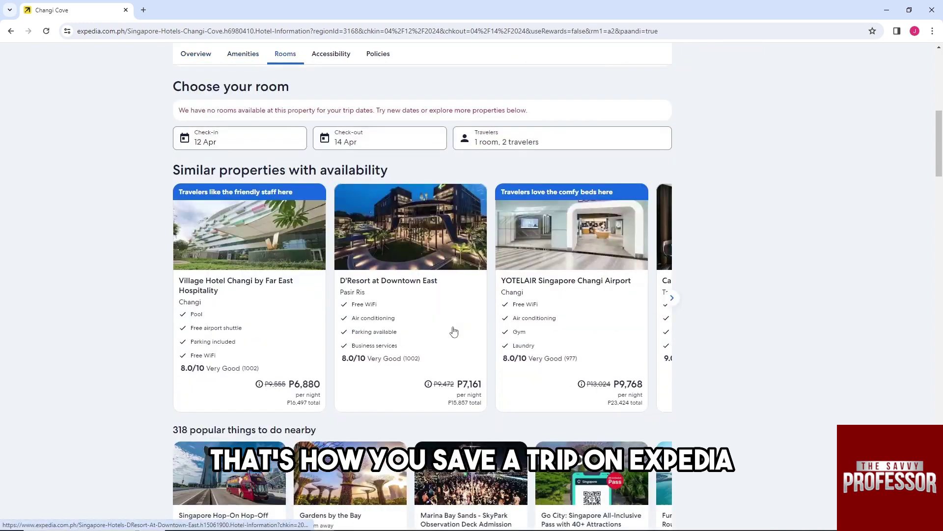
scroll(454, 331, up, 6)
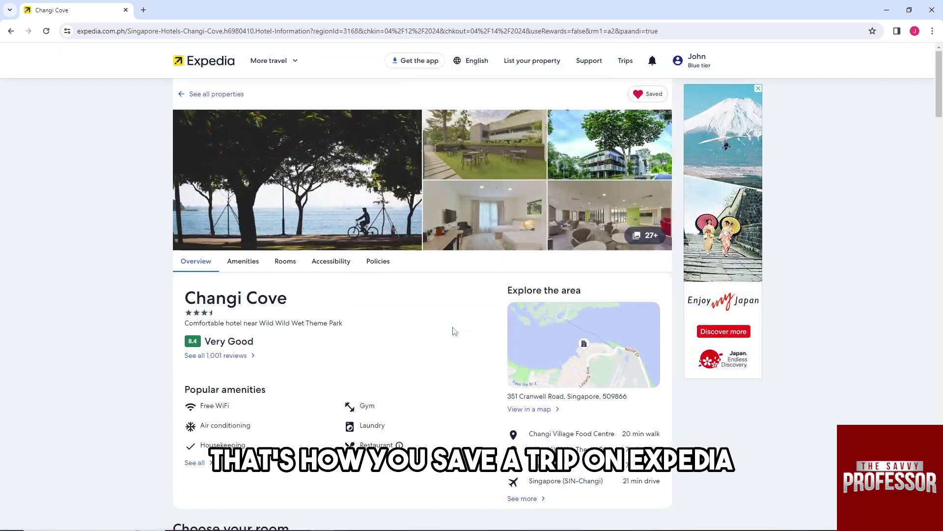